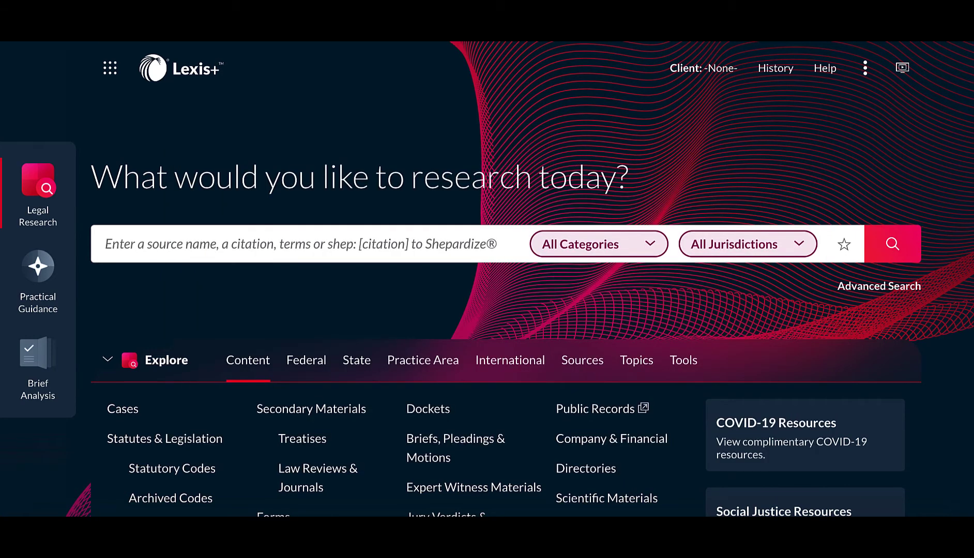
Search all categories and jurisdictions for criminal record expungement, and review the list of result categories
click(266, 234)
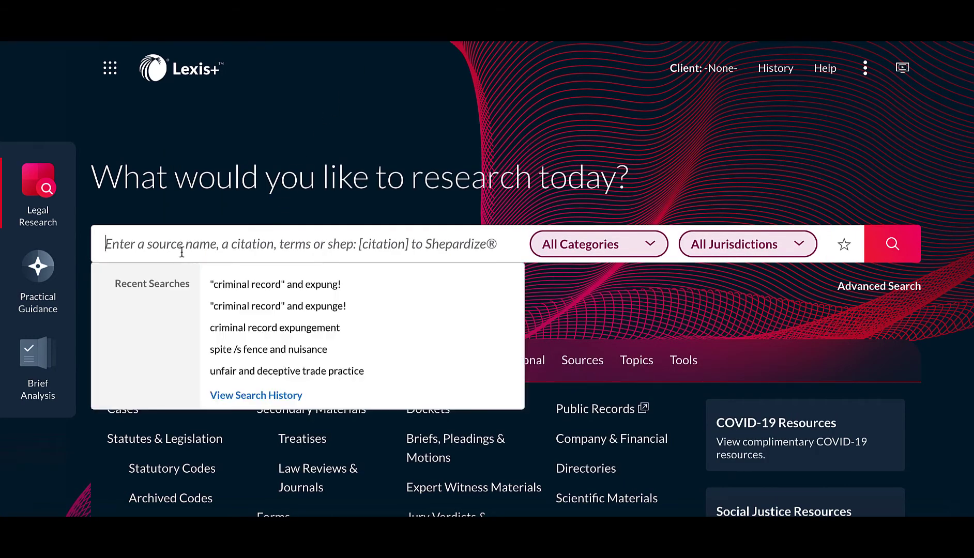
text(criminal r)
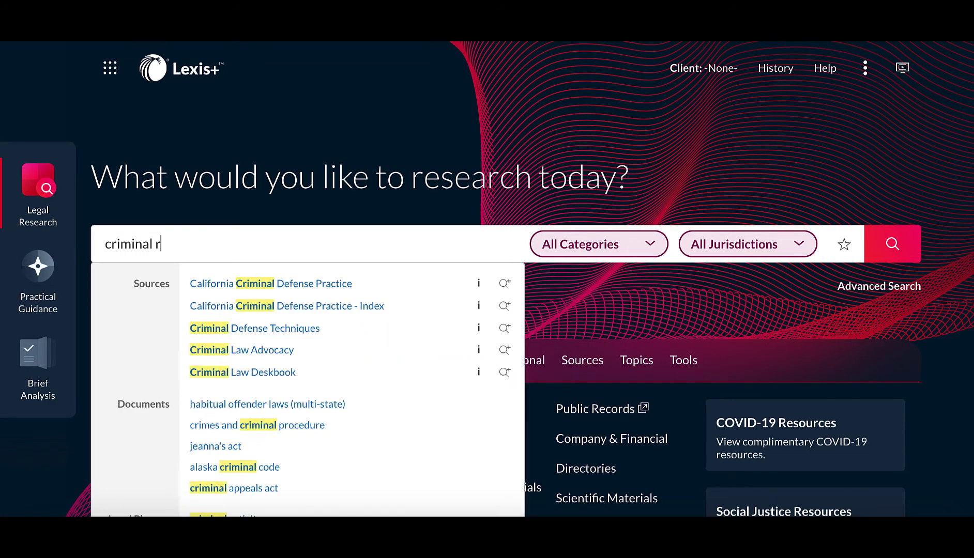
text(ecord expungement)
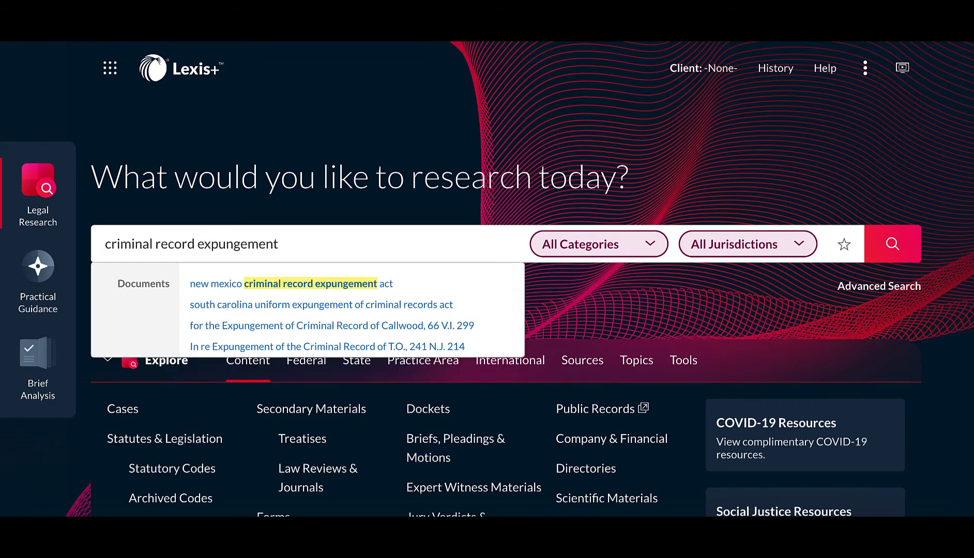
click(902, 255)
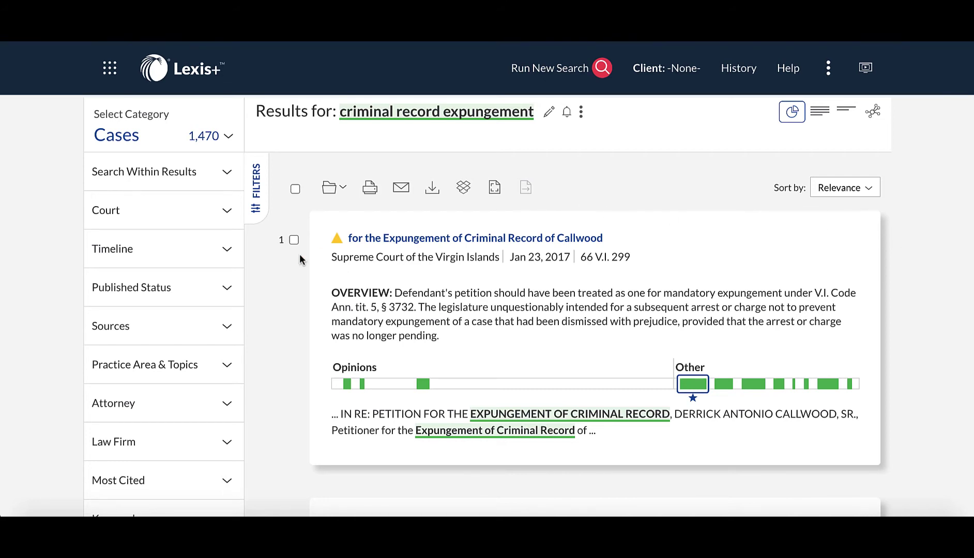
click(219, 138)
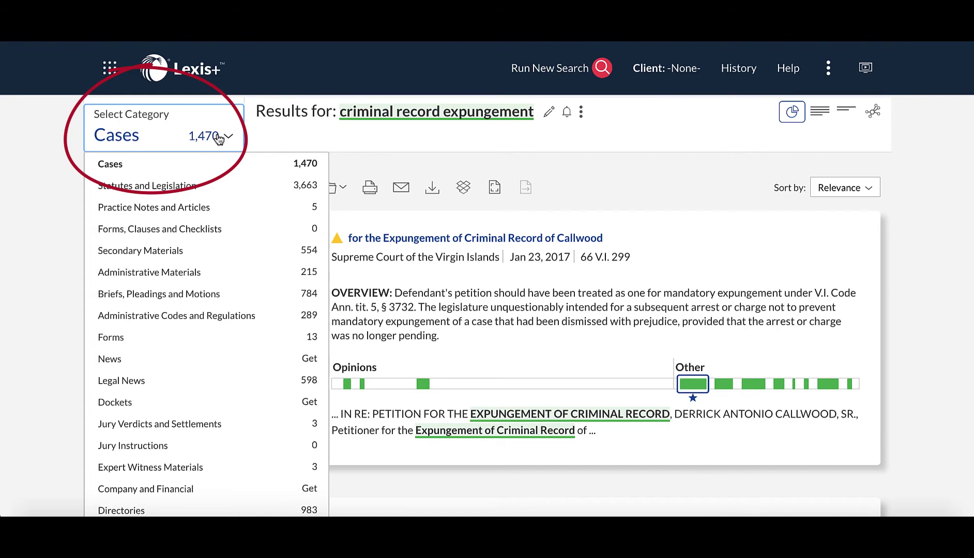
click(219, 138)
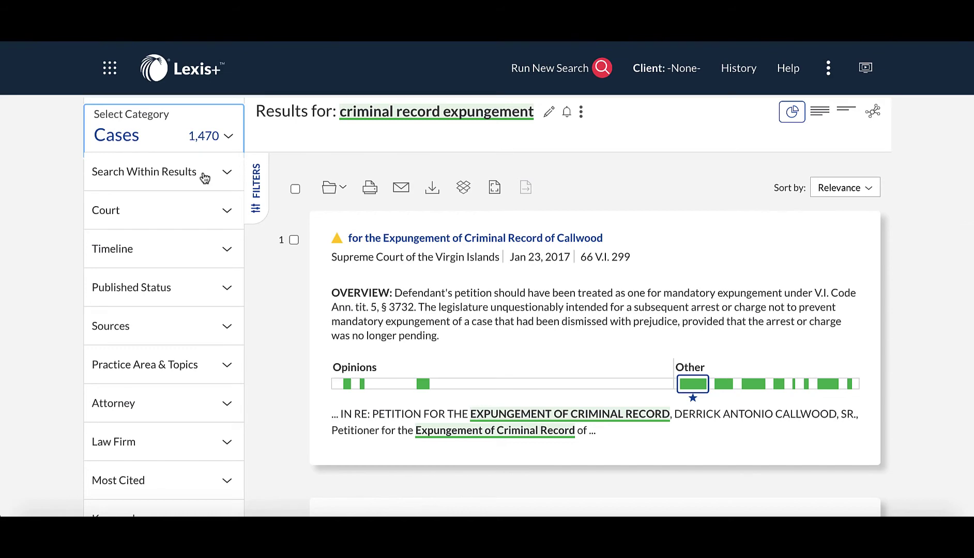
Filter the case results by court to the 7th Circuit Court of Appeals only, leaving out its U.S. District Courts
click(175, 217)
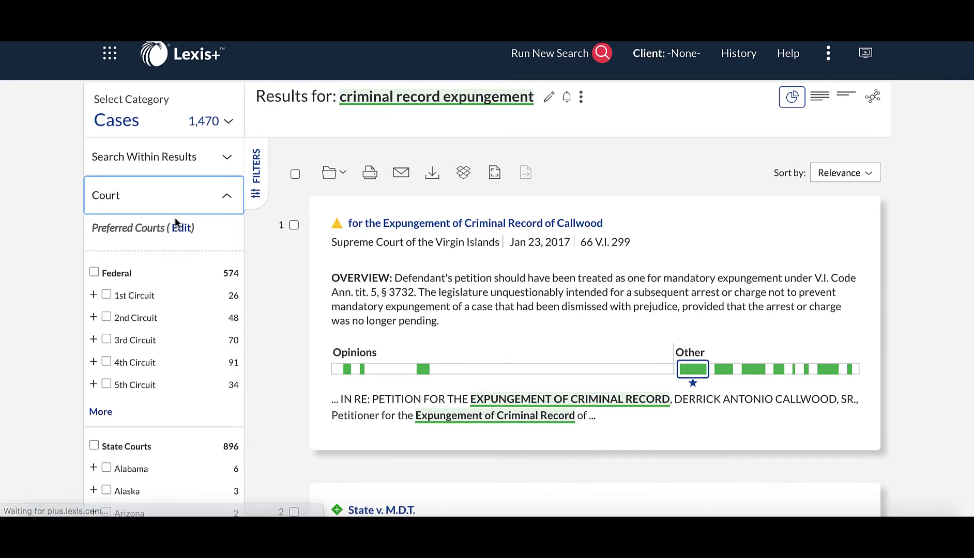
click(97, 410)
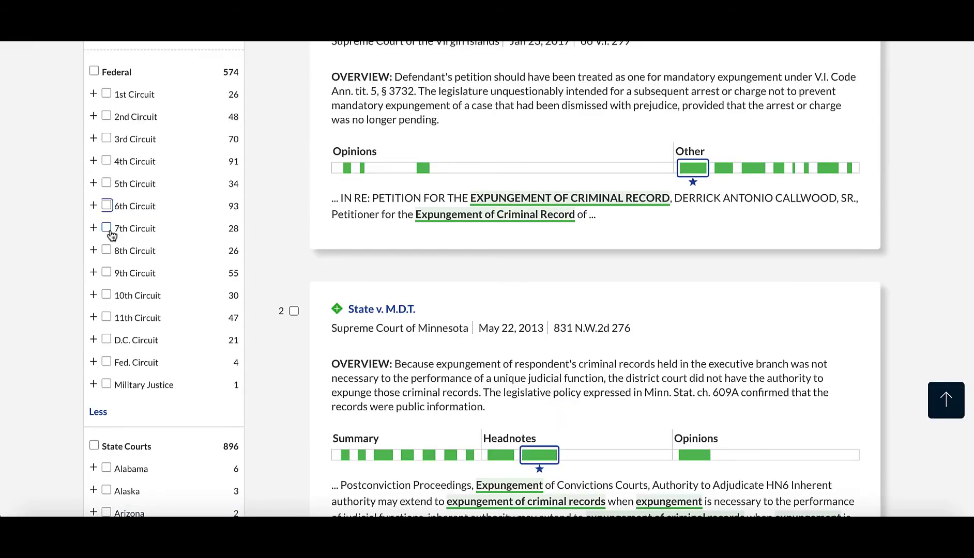
click(107, 229)
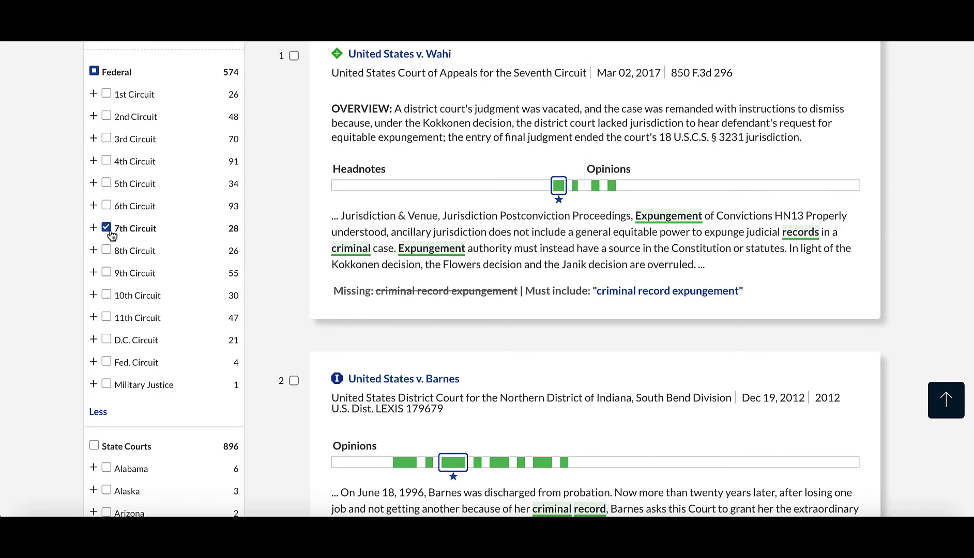
click(94, 228)
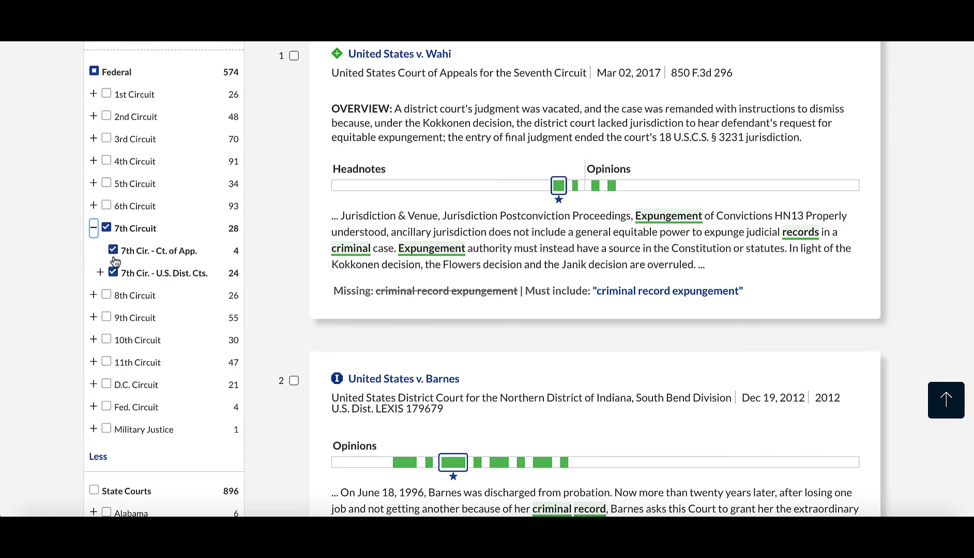
click(113, 276)
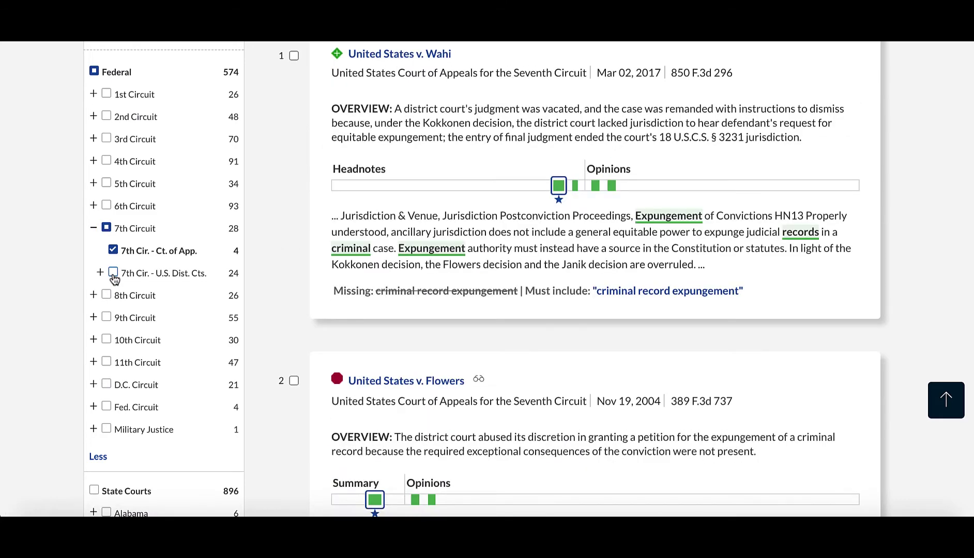
scroll(322, 221, up, 4)
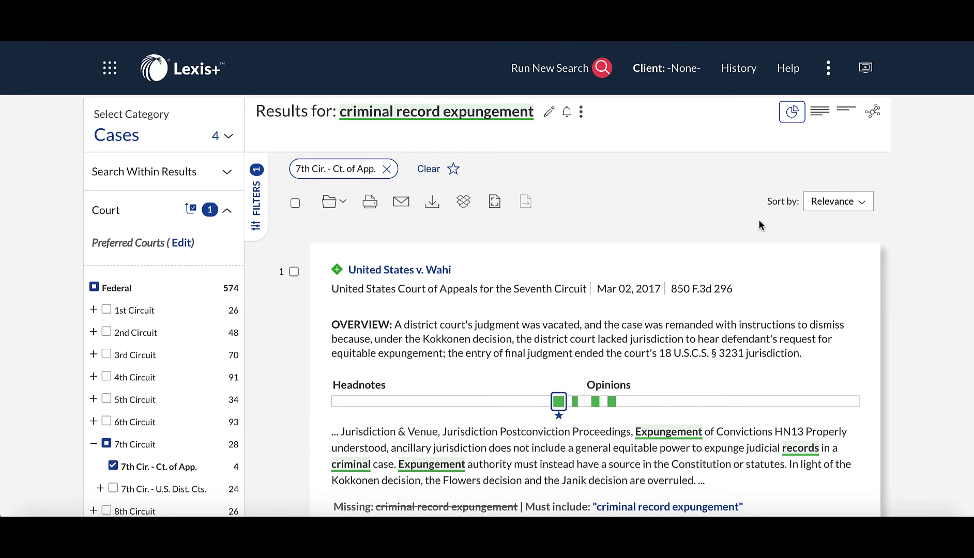
Review the sort options for the filtered cases and read the first result's overview
click(828, 210)
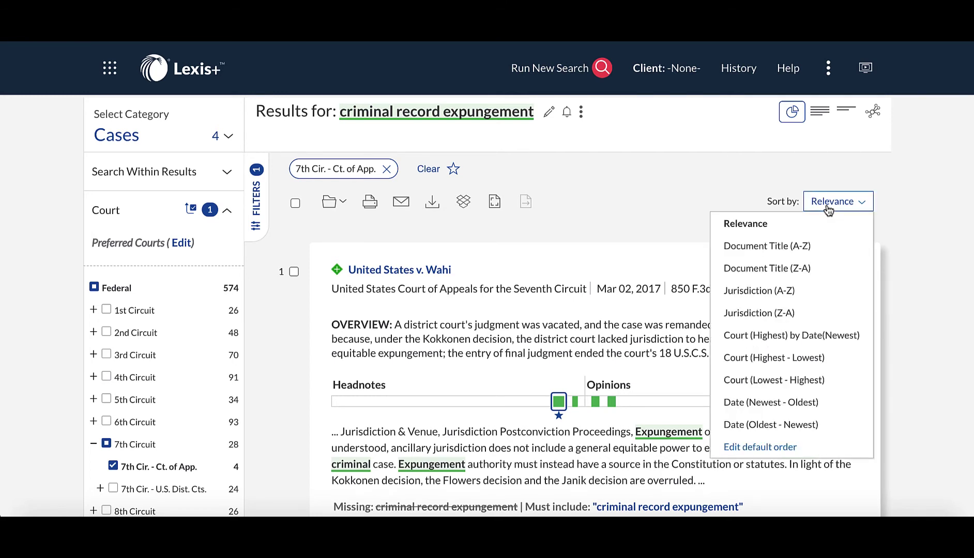
scroll(829, 210, down, 2)
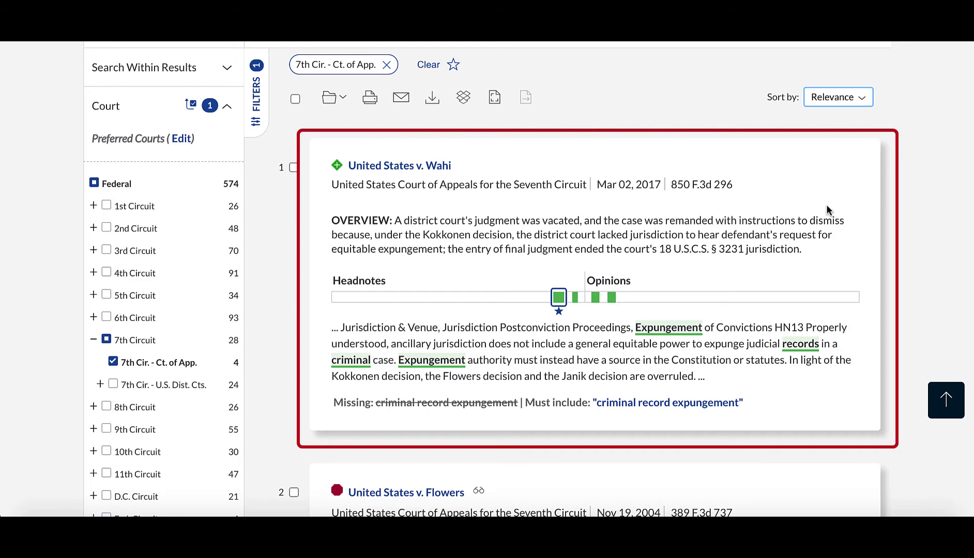
scroll(826, 209, up, 2)
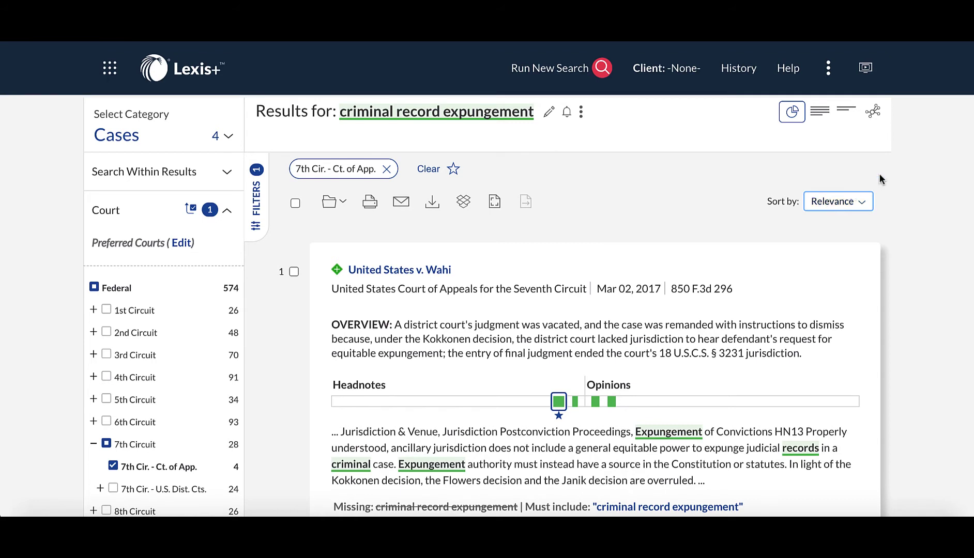
Edit the search query to "criminal record" AND expung! and rerun the search
click(550, 113)
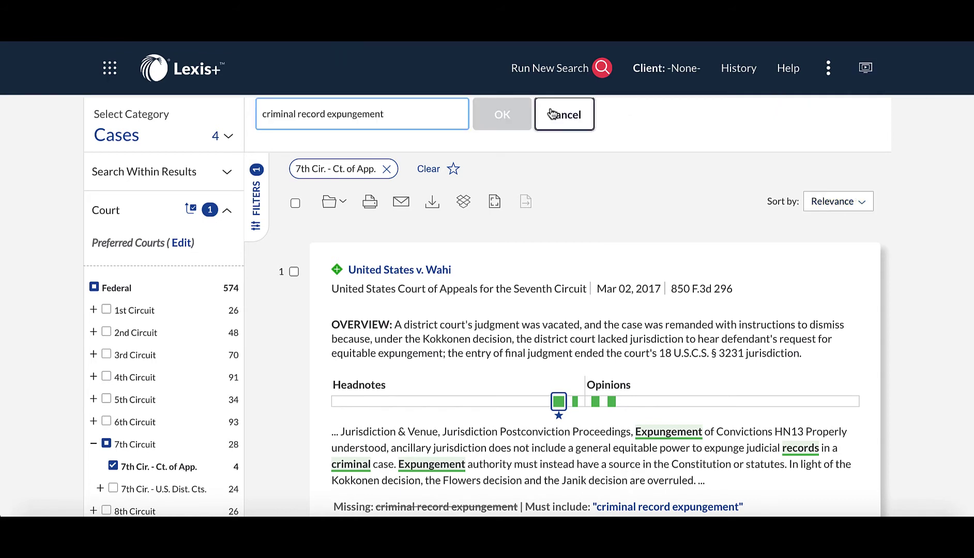
click(262, 114)
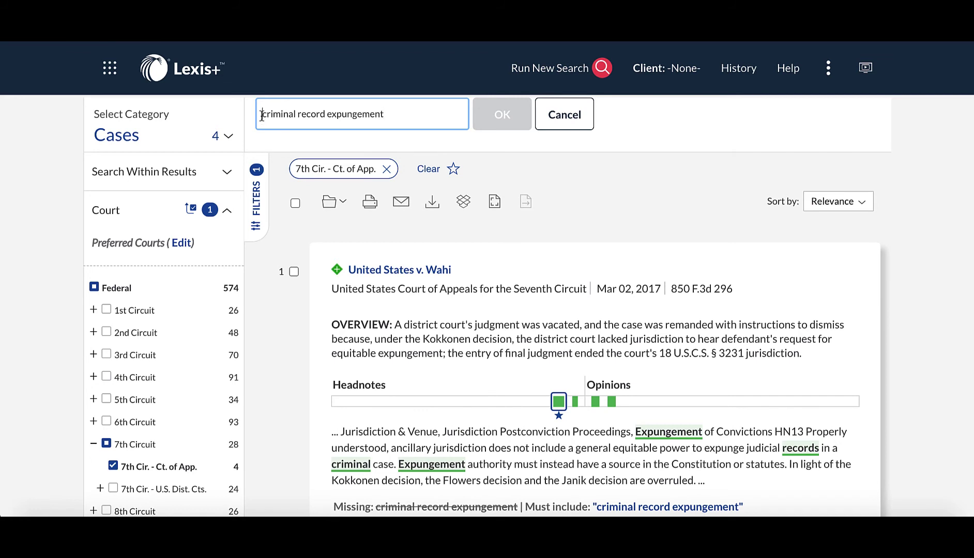
text(")
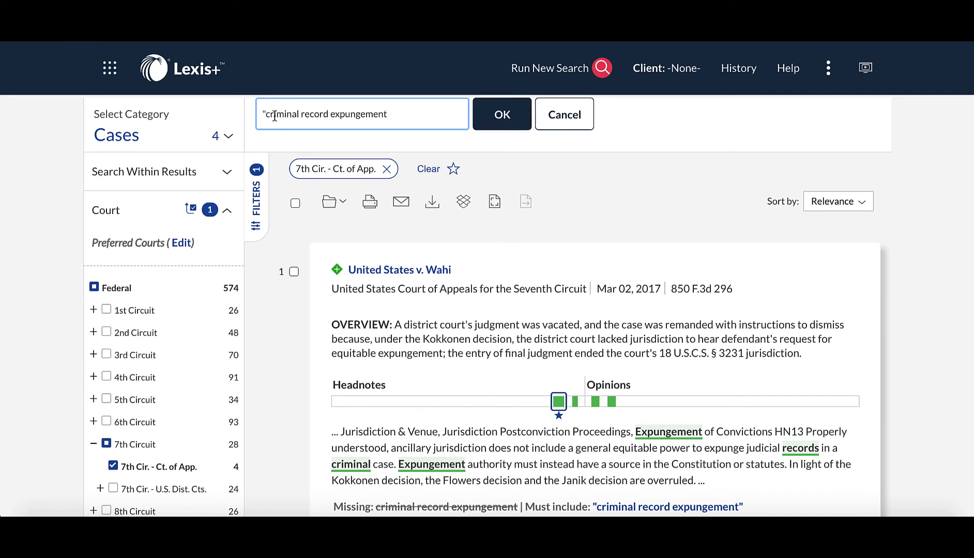
click(327, 114)
text(" AND)
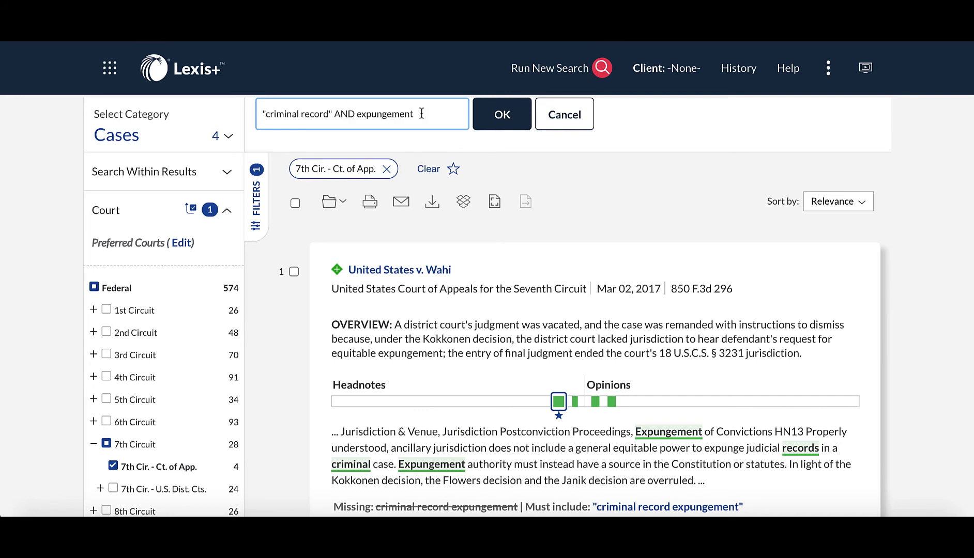
key(BackSpace)
key(BackSpace)
key(BackSpace)
key(BackSpace)
key(BackSpace)
text(!)
click(491, 113)
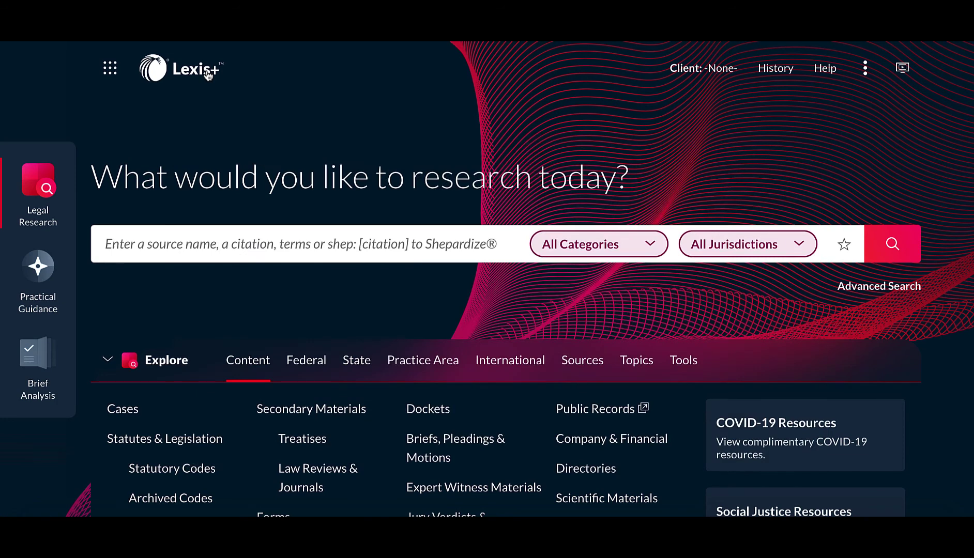
Browse the Cases content to the Seventh Circuit and open the 7th Circuit - US Court of Appeals Cases source
scroll(208, 75, down, 5)
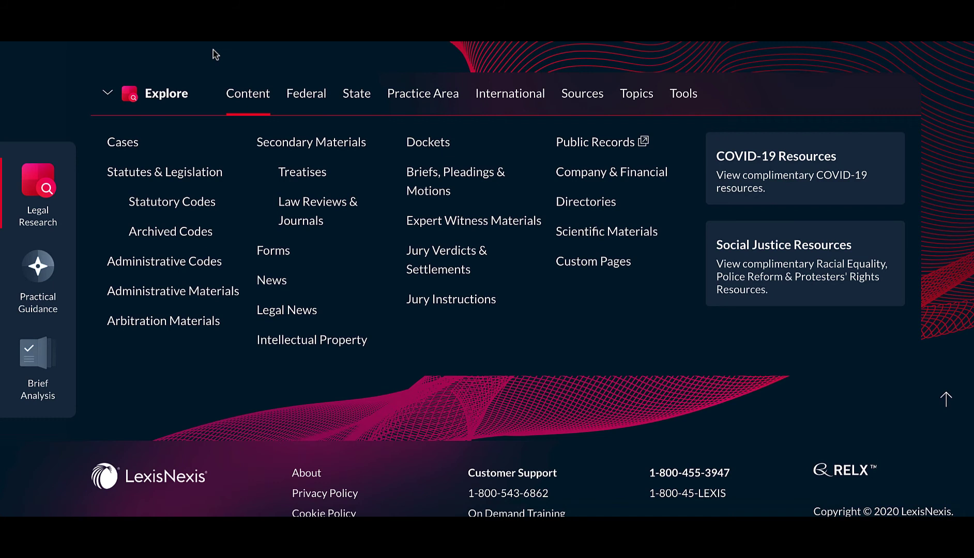
click(111, 150)
scroll(134, 322, down, 5)
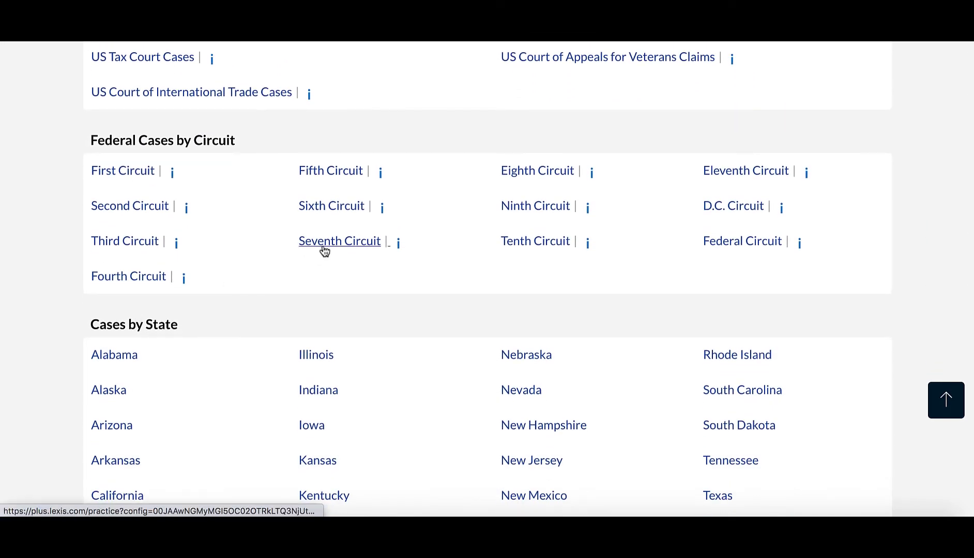
click(324, 251)
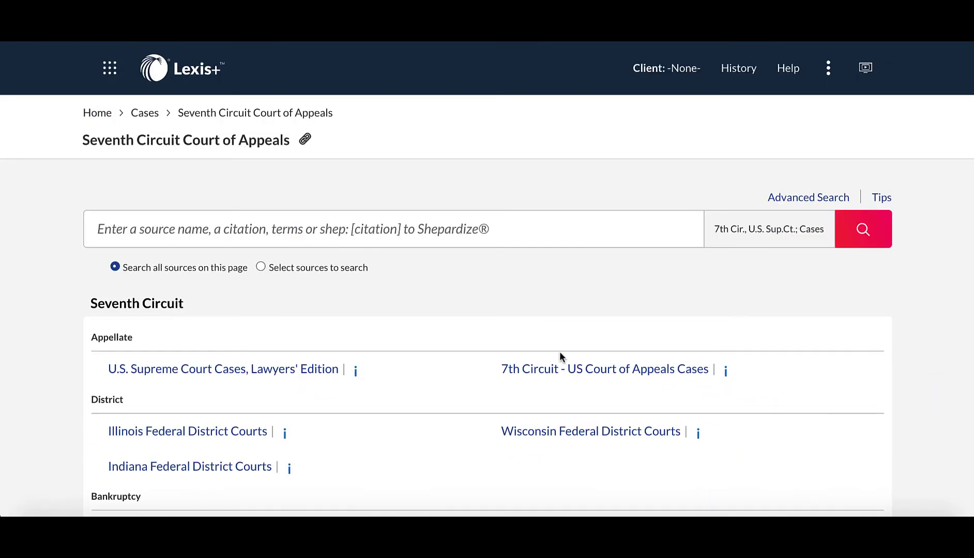
click(563, 370)
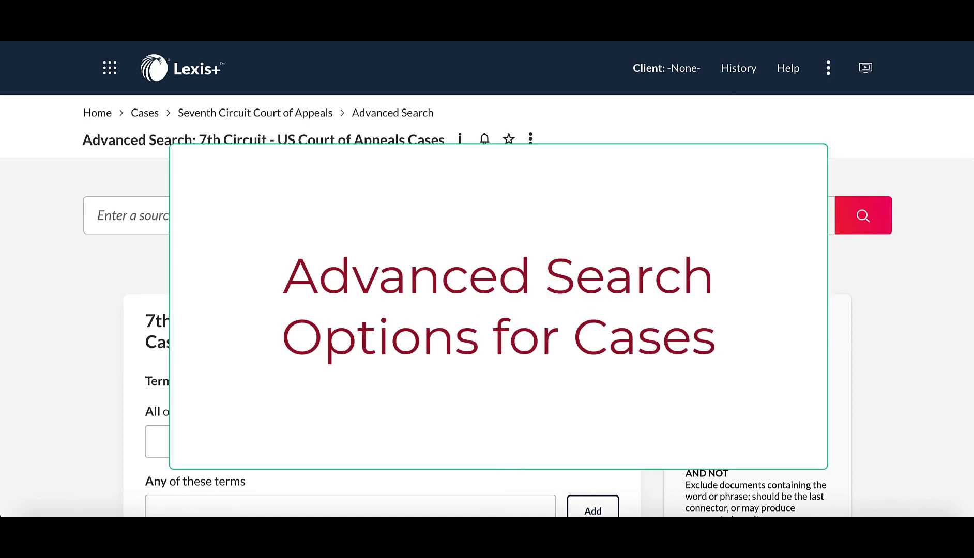
Examine the term fields and document segments on the advanced search form for 7th Circuit - US Court of Appeals Cases
scroll(487, 310, down, 10)
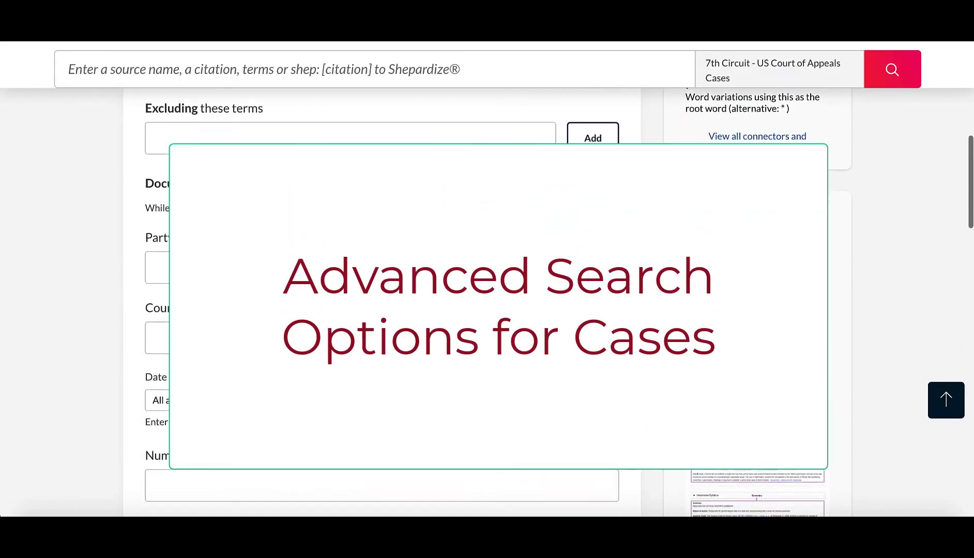
scroll(487, 310, down, 2)
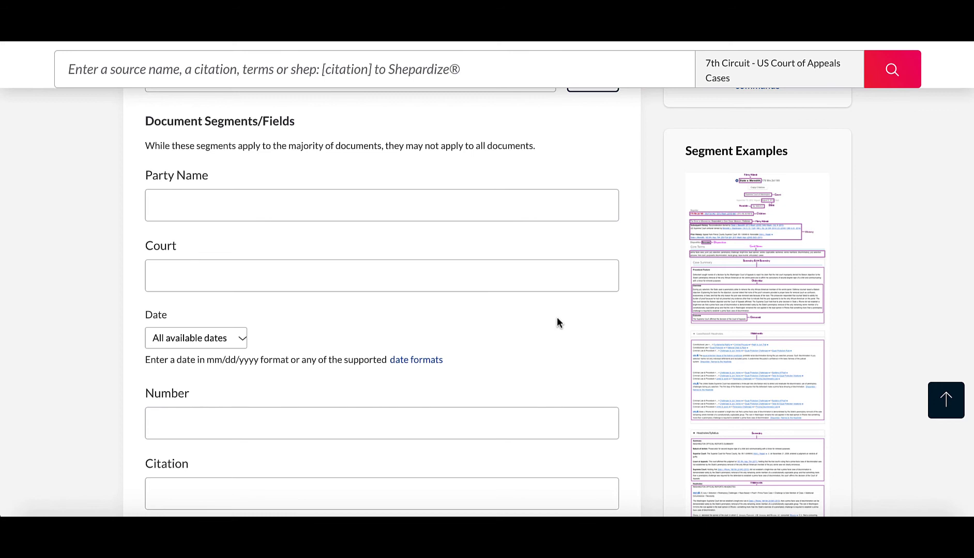
scroll(557, 317, up, 10)
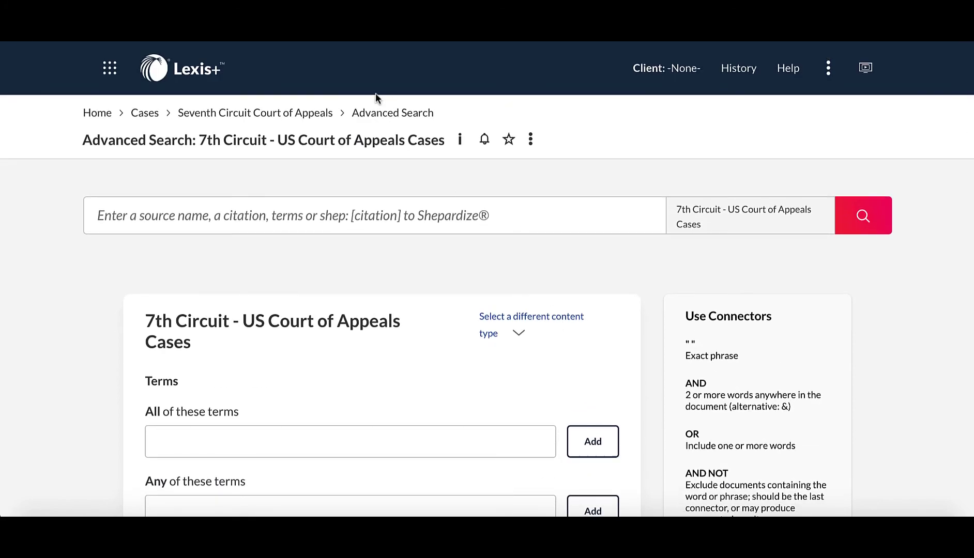
Return to the home page, open the general Advanced Search, and review its term, date, citation and title fields
click(209, 77)
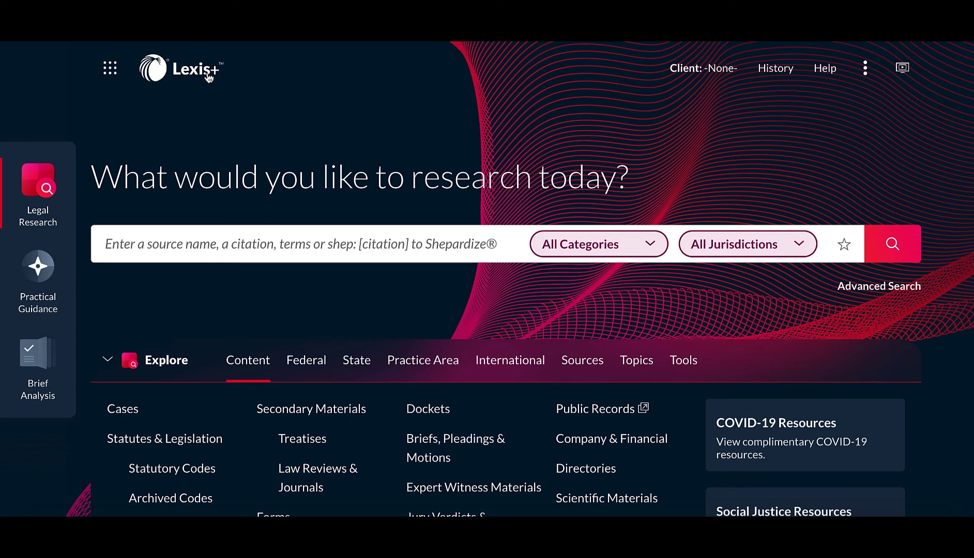
click(879, 288)
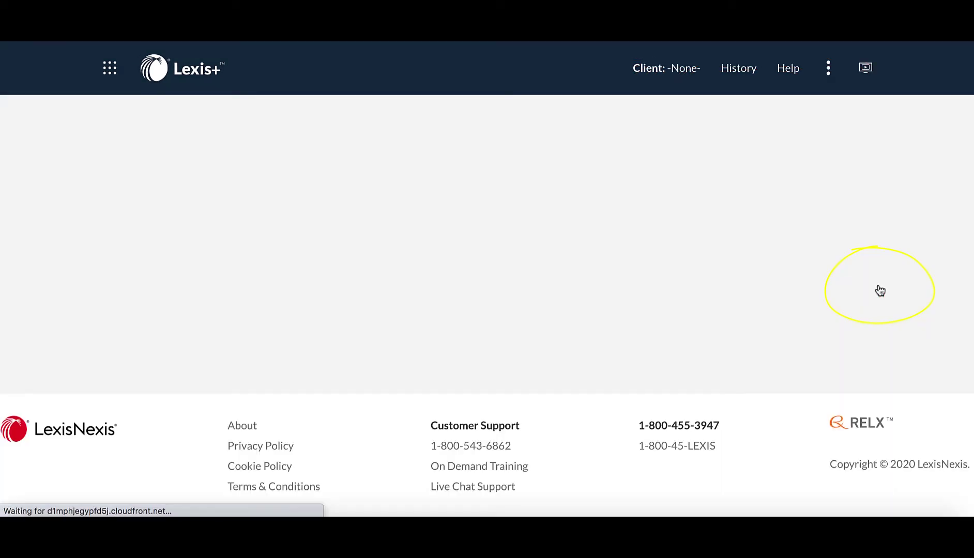
scroll(887, 265, down, 8)
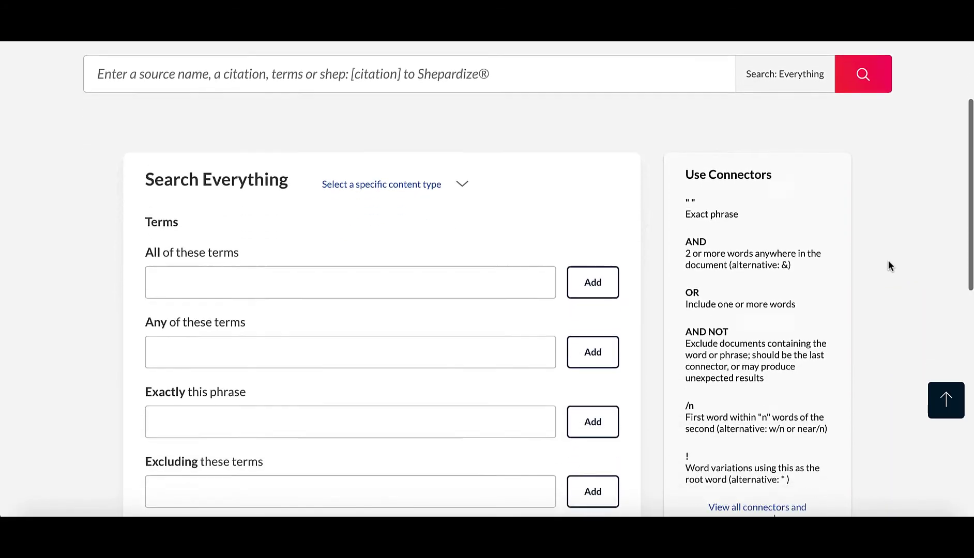
scroll(888, 261, down, 3)
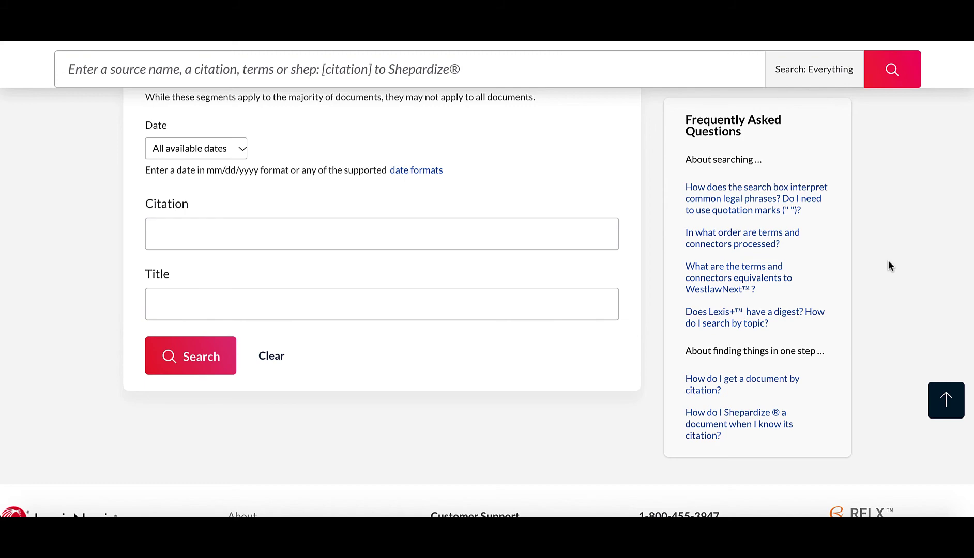
scroll(889, 265, up, 10)
scroll(889, 266, up, 2)
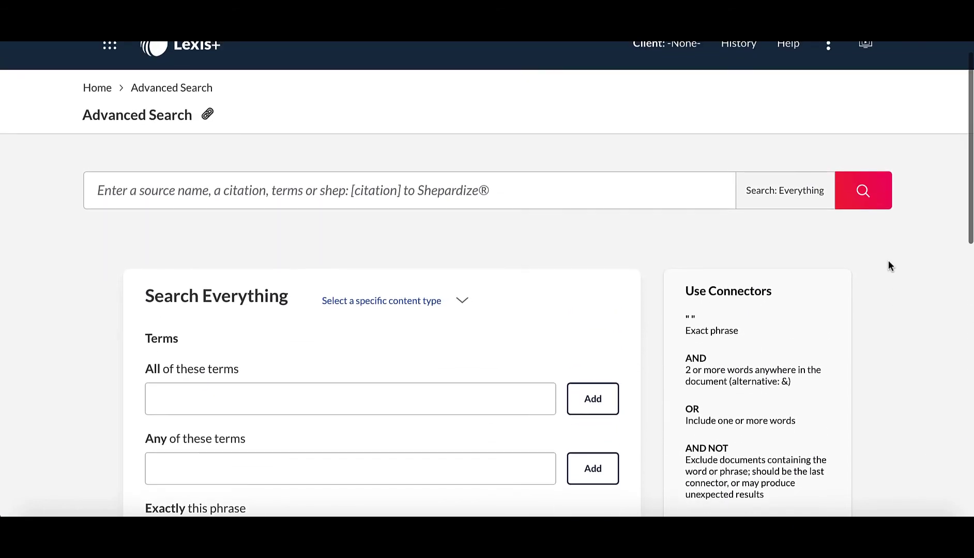
Limit the advanced search to the Cases content type and review its search fields
click(428, 309)
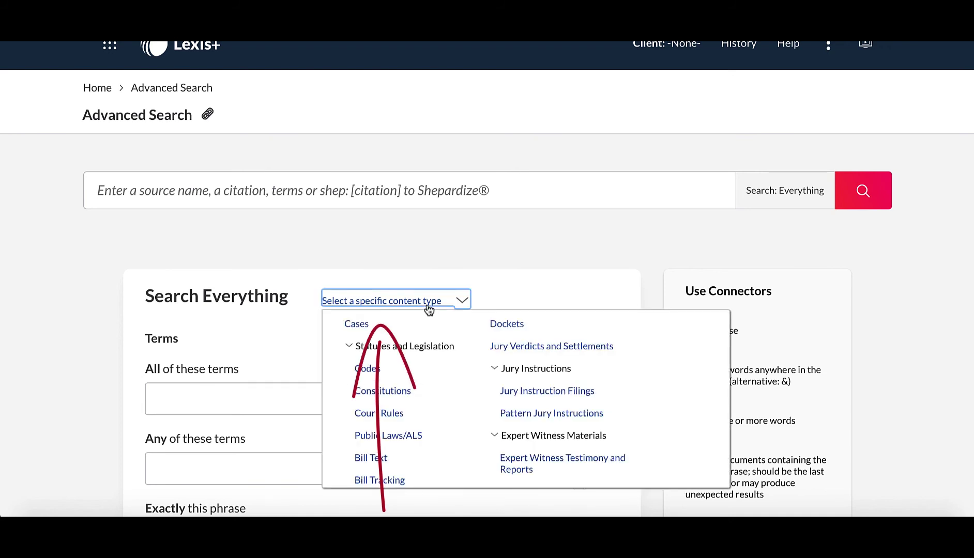
click(356, 326)
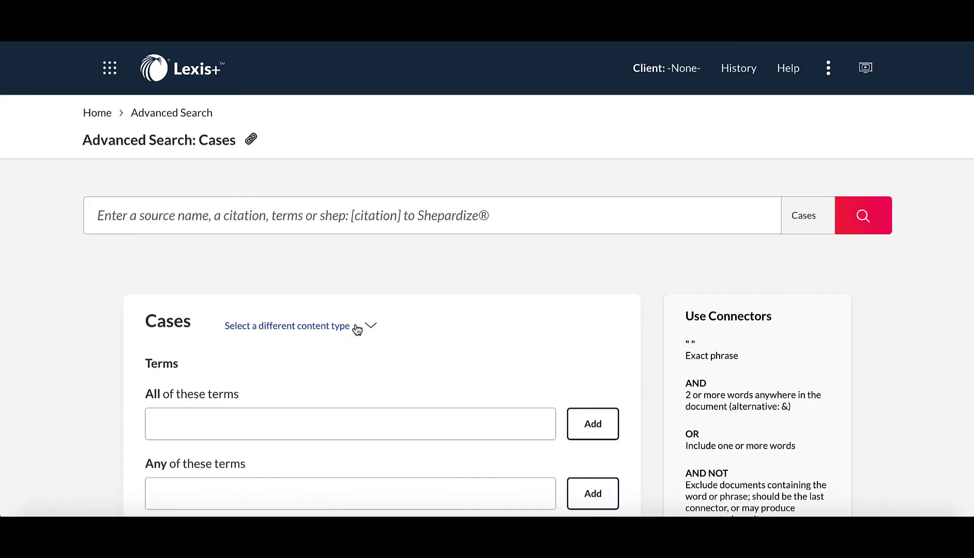
scroll(358, 325, down, 7)
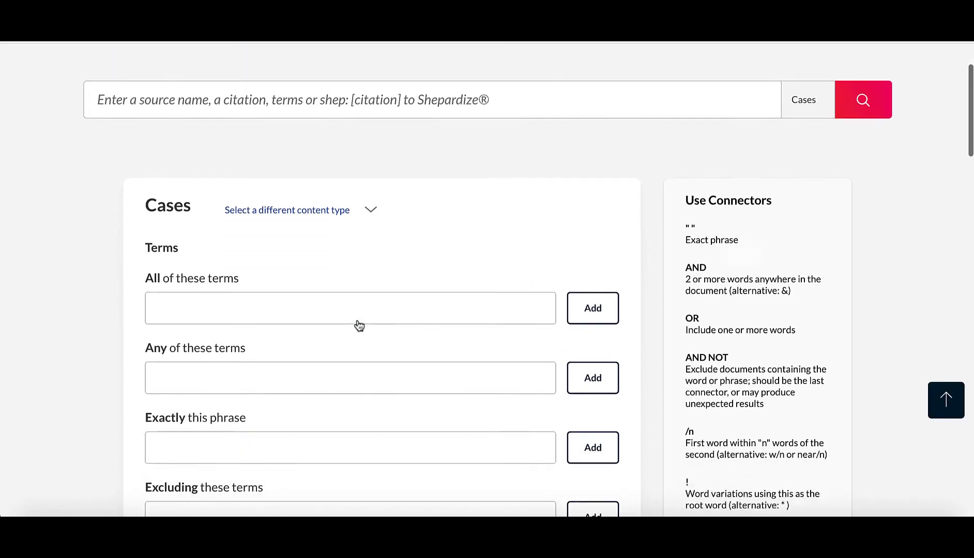
Enter expung! in the Headnotes segment of the Cases advanced search form
scroll(357, 321, down, 4)
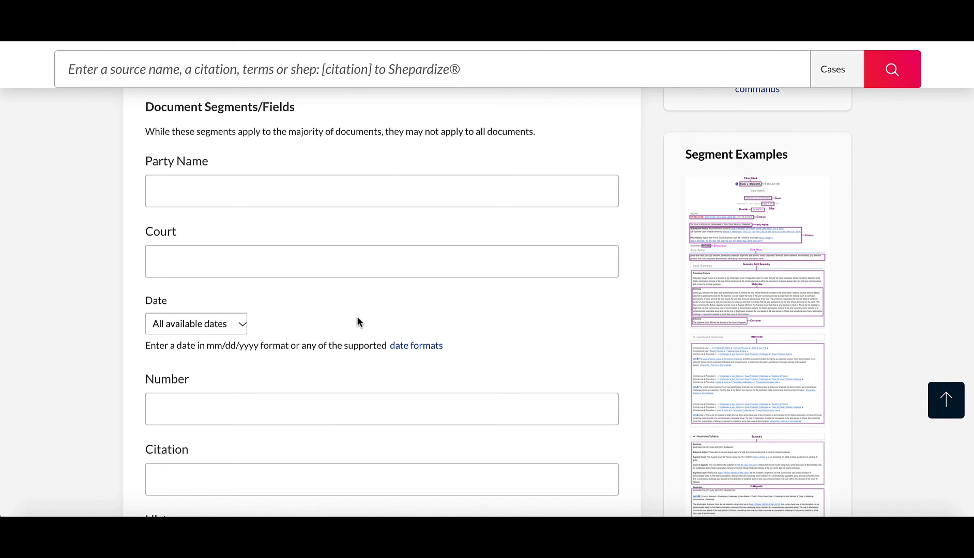
scroll(358, 321, down, 10)
scroll(359, 322, down, 1)
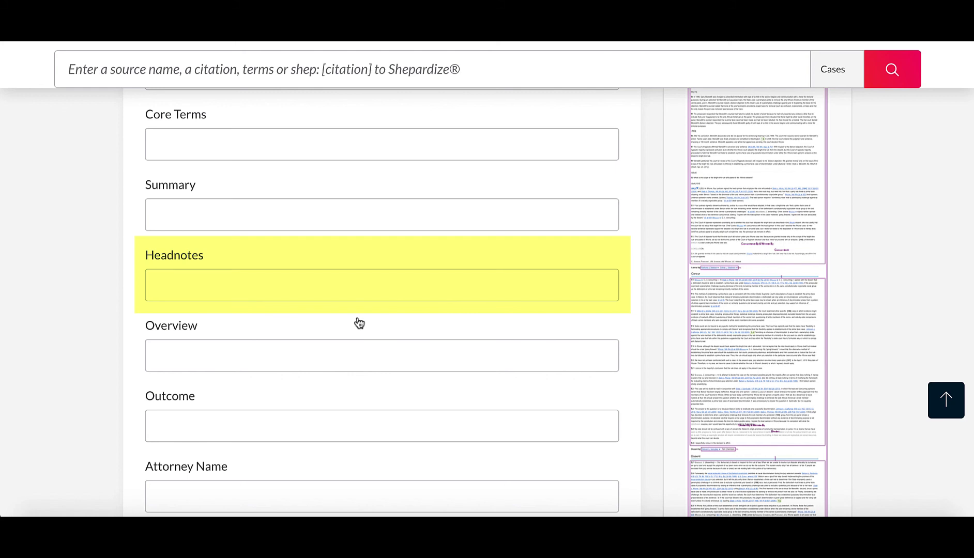
click(336, 293)
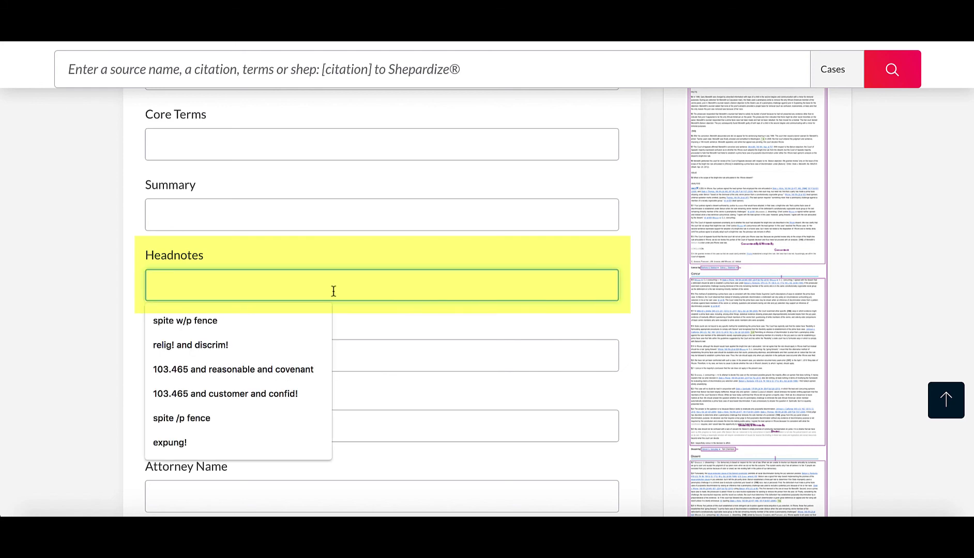
text(expung!)
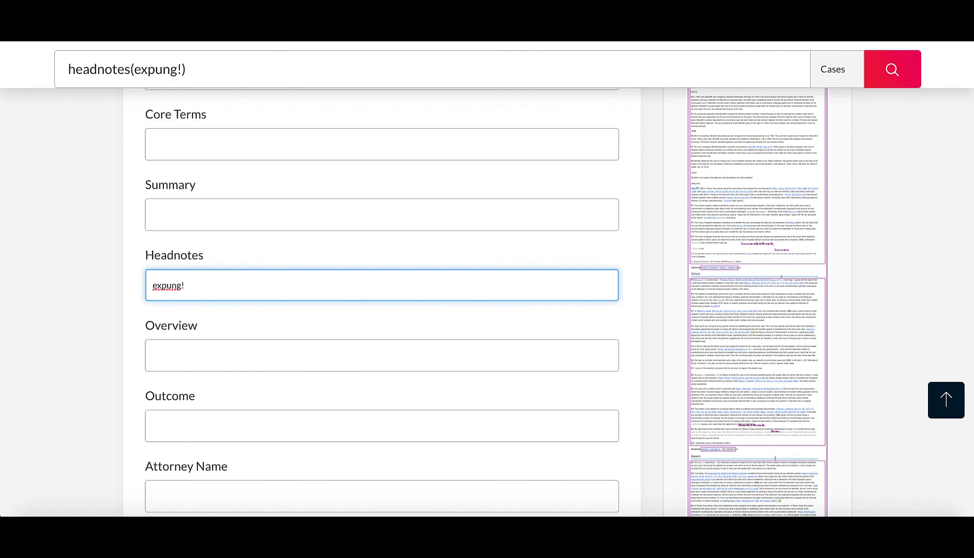
Open the enlarged Segment Examples image to see where each document segment appears in a case
scroll(696, 264, up, 4)
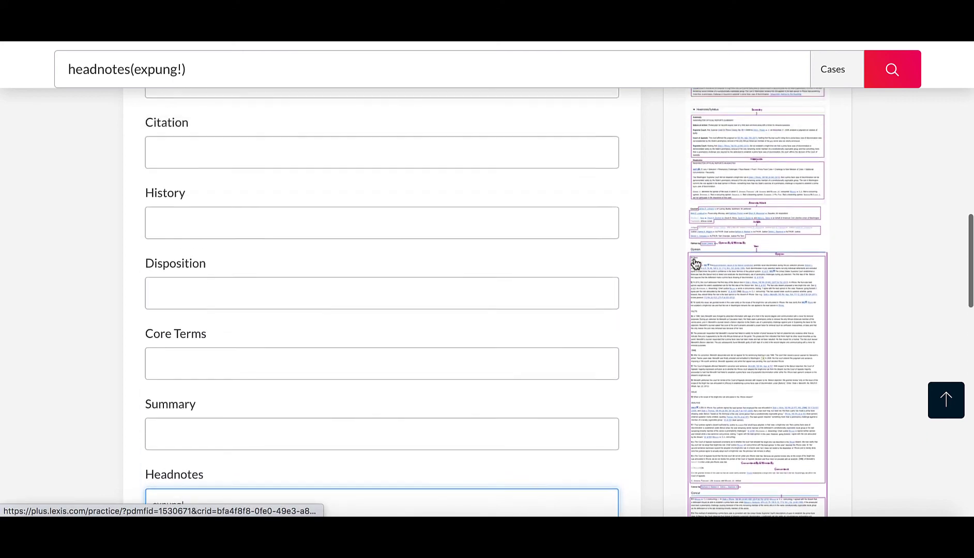
click(695, 264)
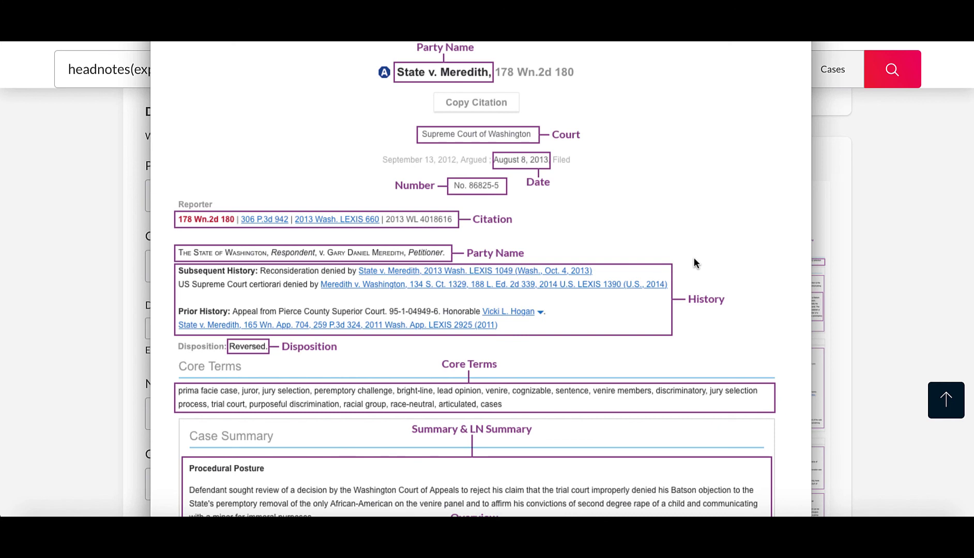